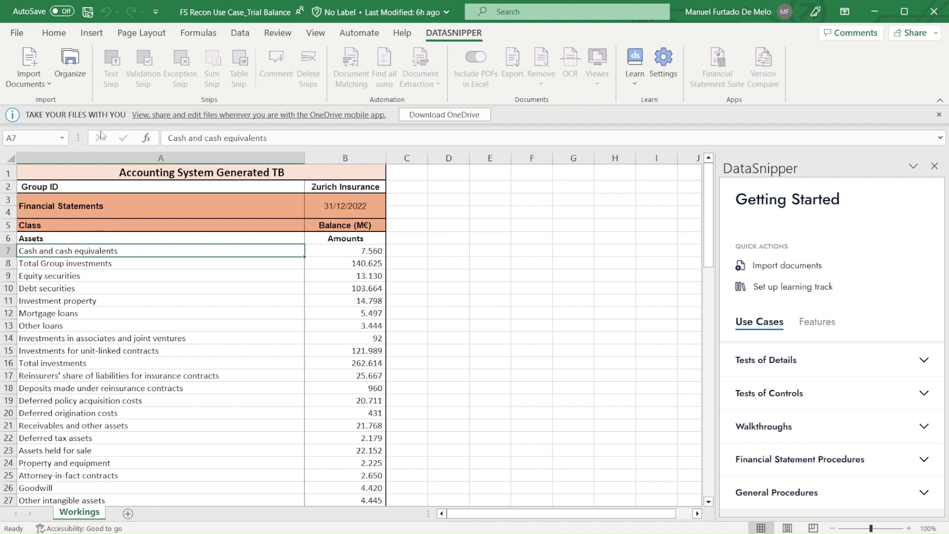
- Import the Zurich Insurance financial statements PDF into DataSnipper and bring up Document Matching
left_click(47, 74)
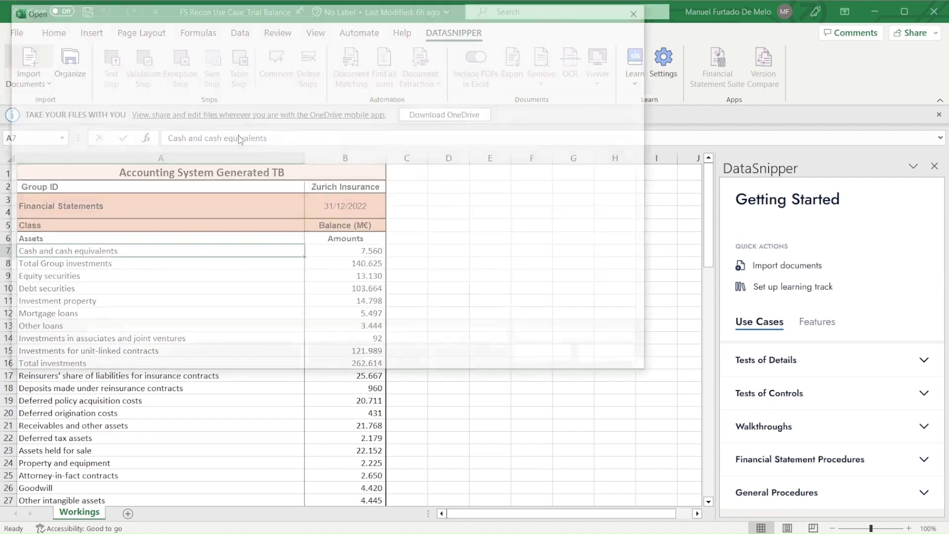
double_click(257, 96)
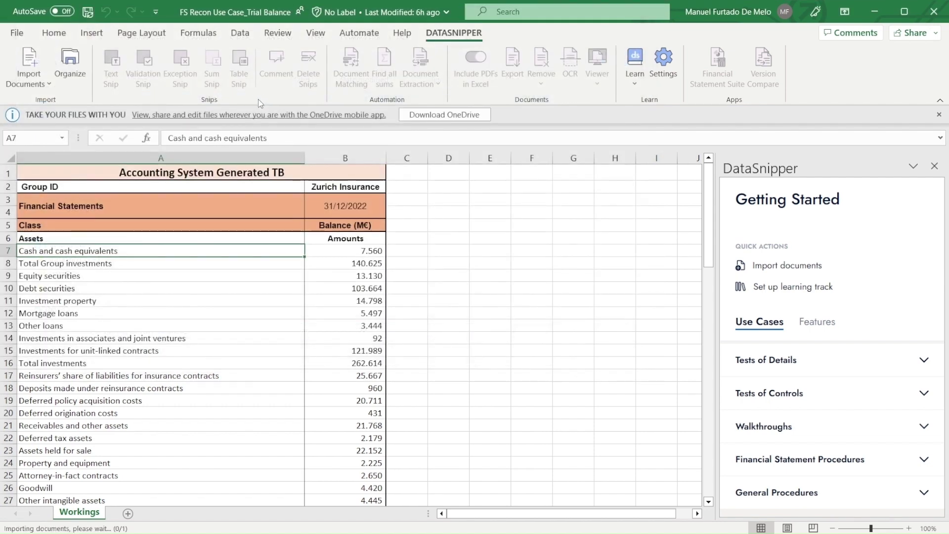
key("Up")
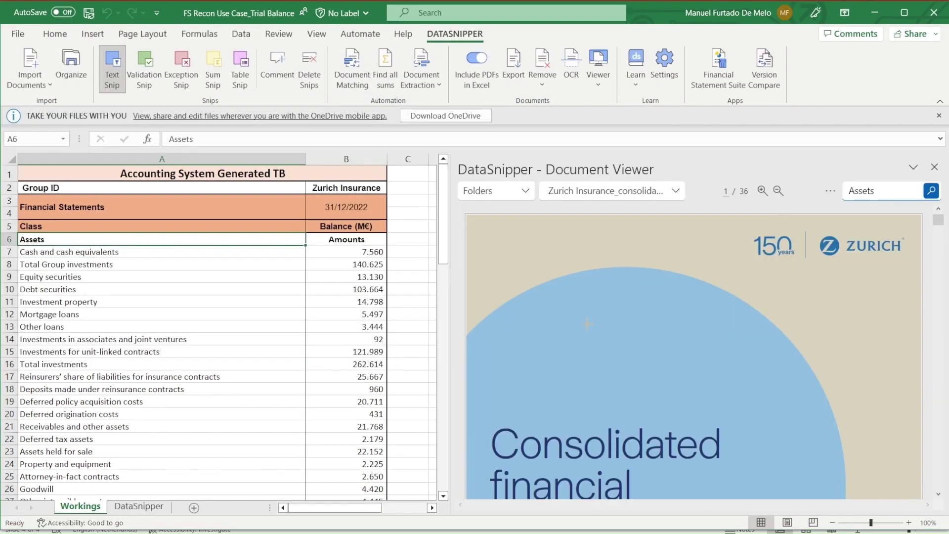
left_click(352, 75)
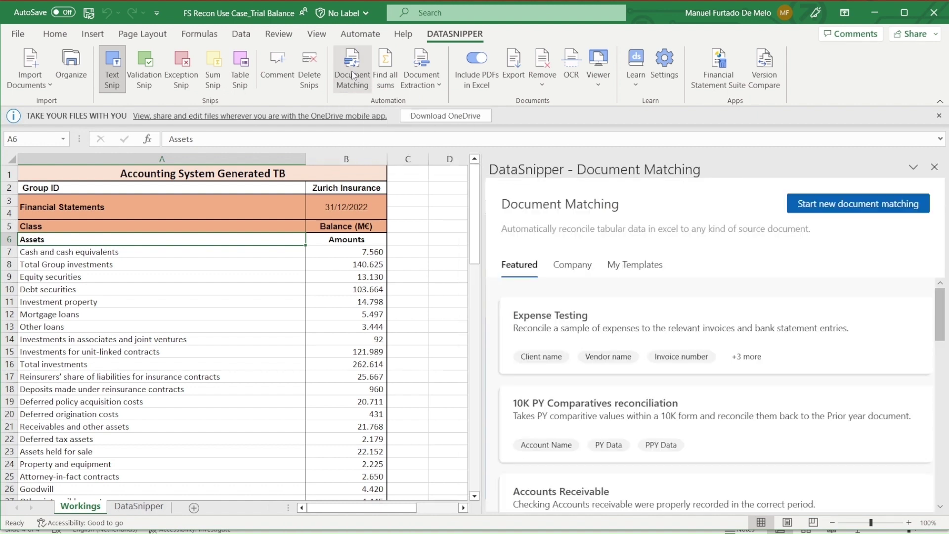
- Match trial balance range A6:B87 against all imported documents, filling columns C and D
left_click(870, 213)
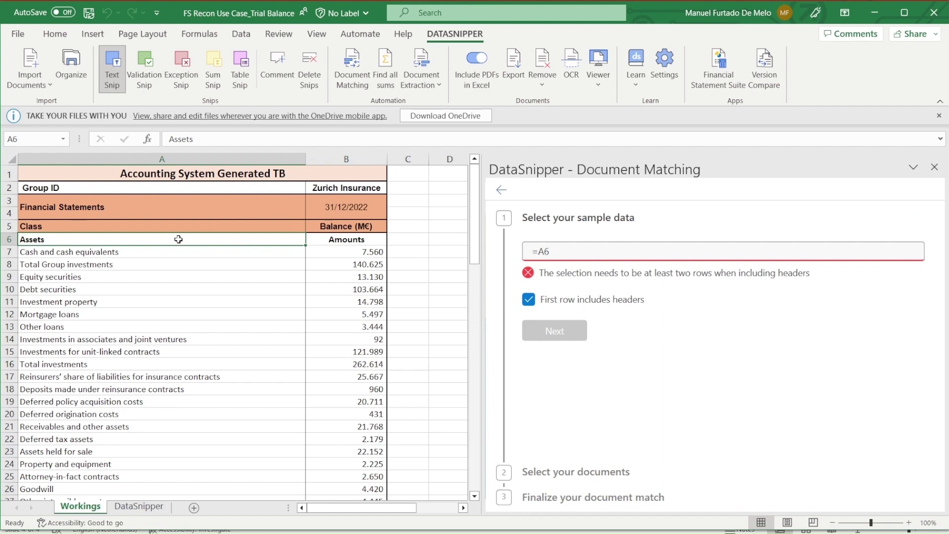
left_click_drag(178, 239, 350, 524)
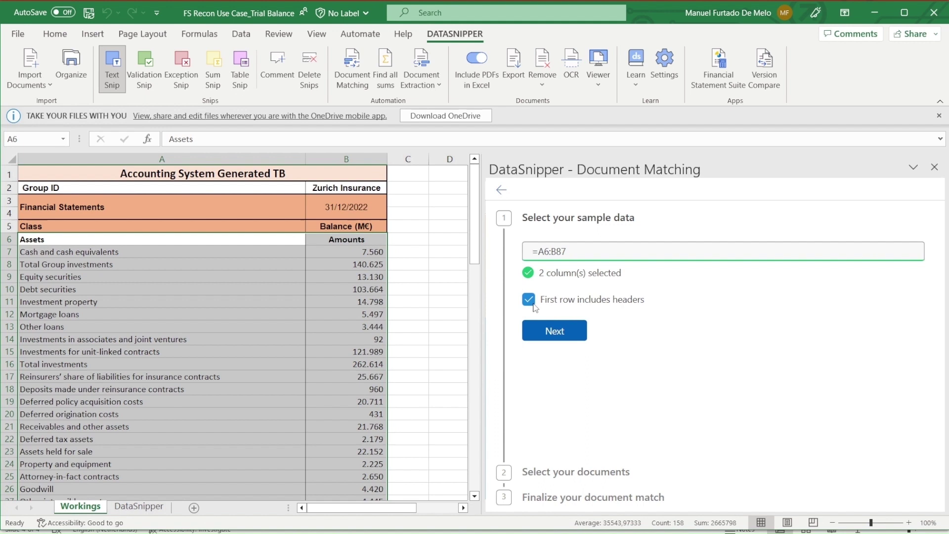
left_click(571, 333)
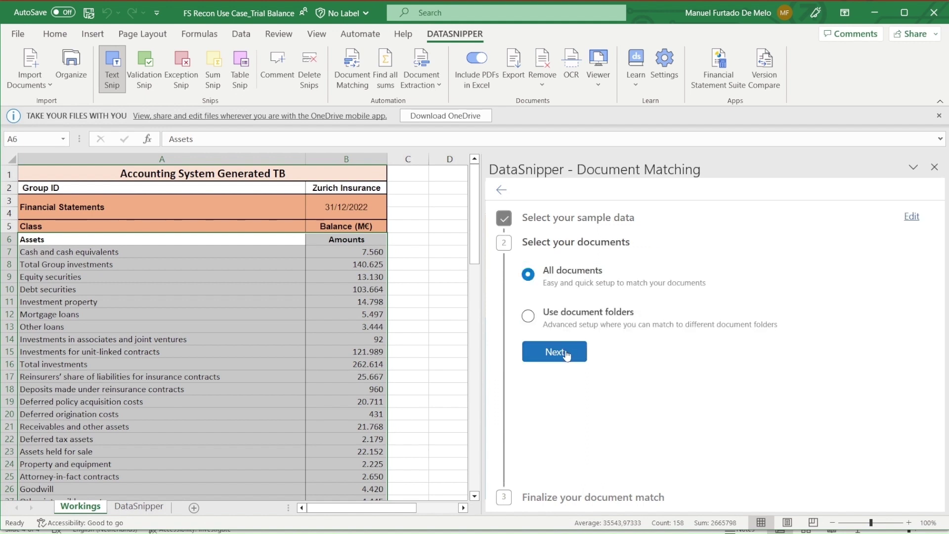
left_click(566, 352)
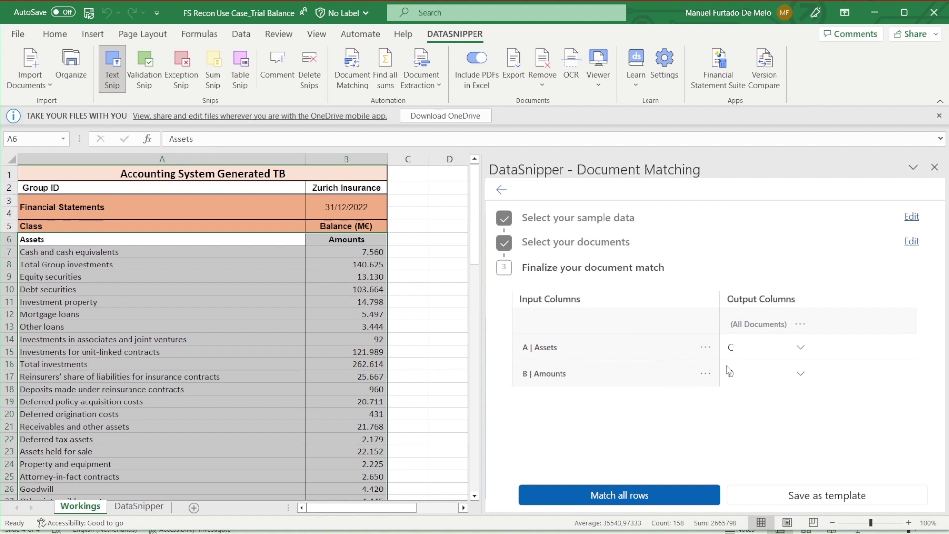
left_click(642, 503)
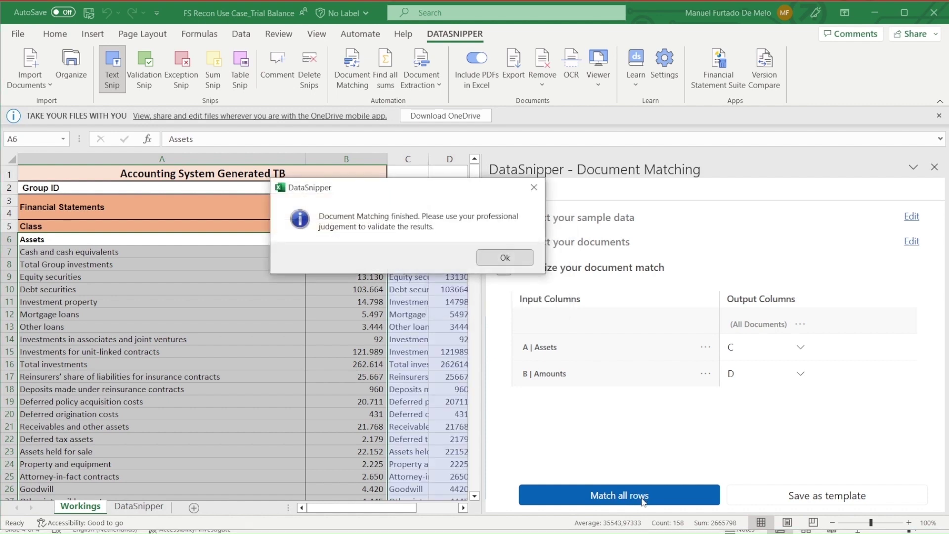
- Dismiss the finished message and autofit column C so matched labels show in full
left_click(512, 262)
scroll(407, 351, "right", 3)
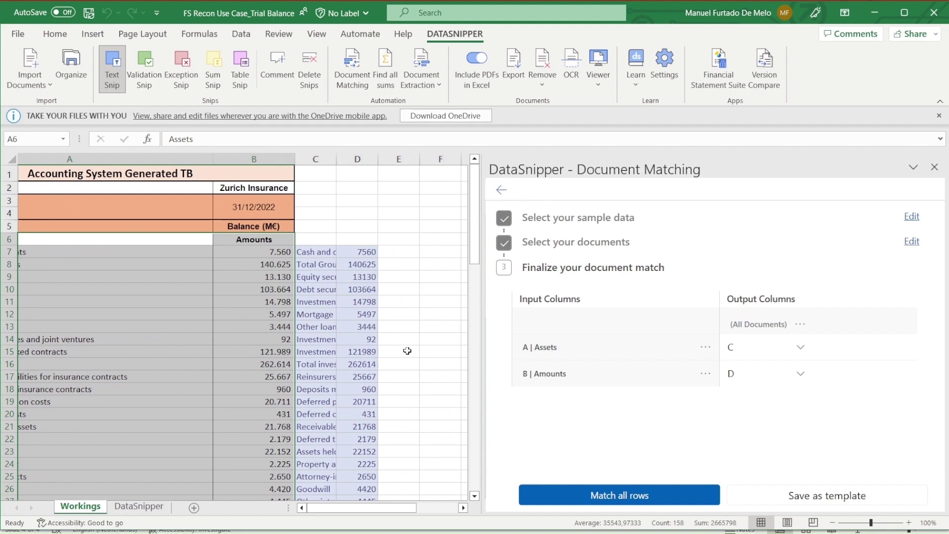
scroll(408, 351, "down", 2)
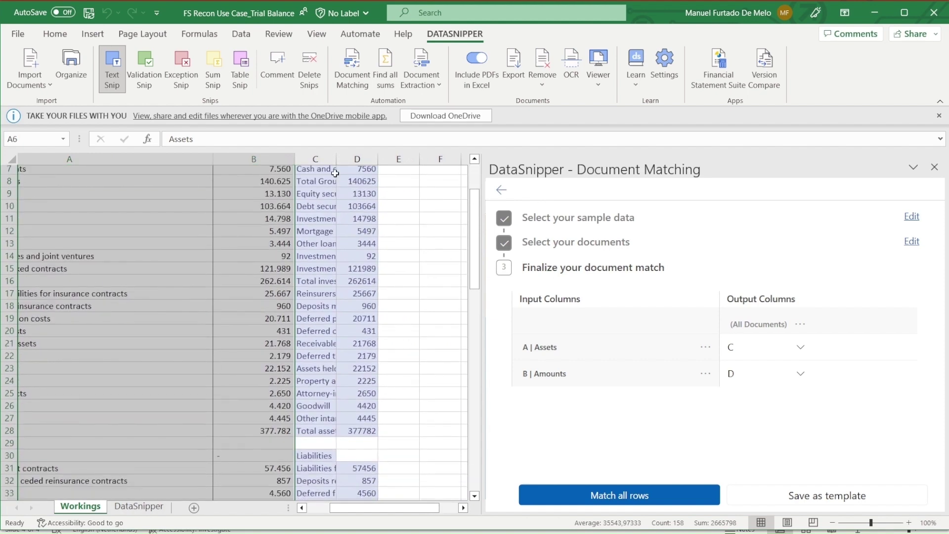
left_click(335, 173)
key("ctrl+shift+Down")
key("shift+Right")
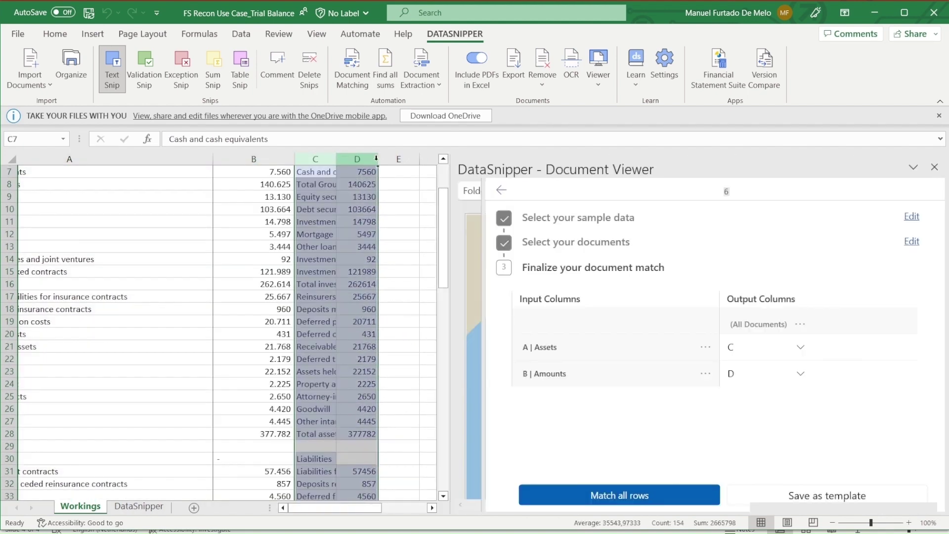
double_click(376, 158)
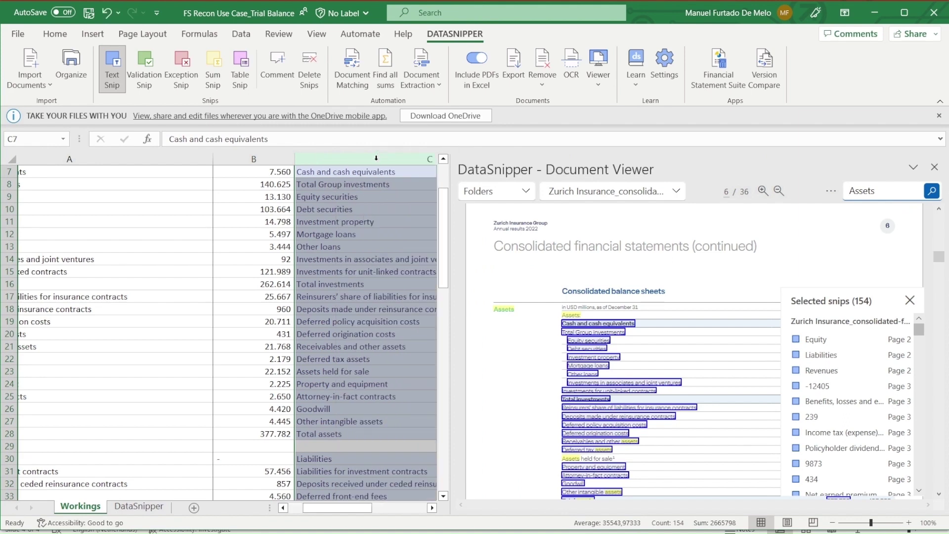
scroll(346, 265, "up", 1)
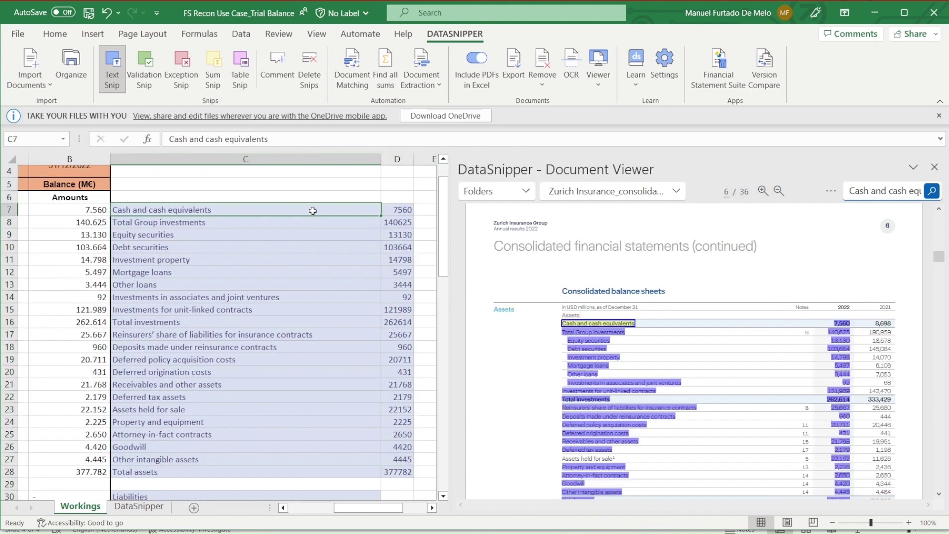
- Check matched items, including the Liabilities and Equity headings, in the Document Viewer
key("Down")
key("Down")
key("Down")
key("Down")
key("Down")
key("Down")
key("Down")
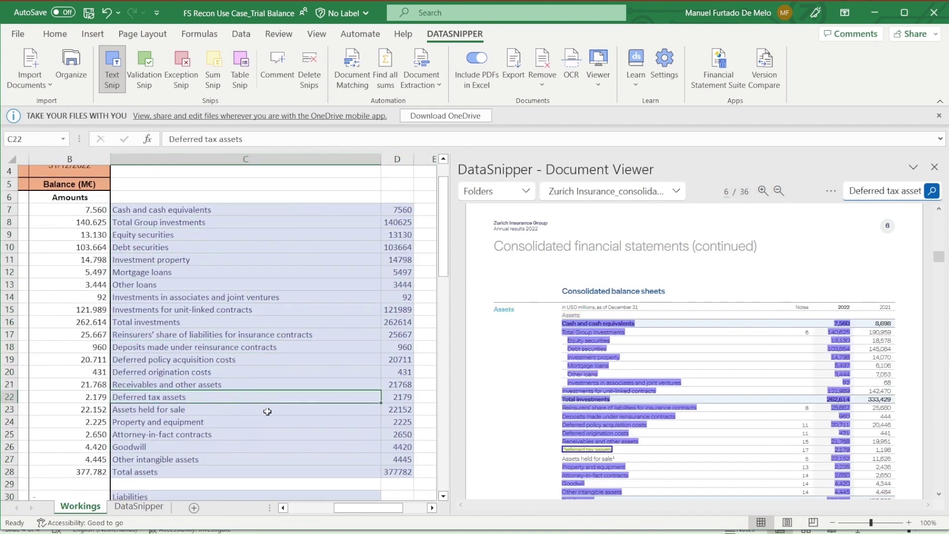
key("Down")
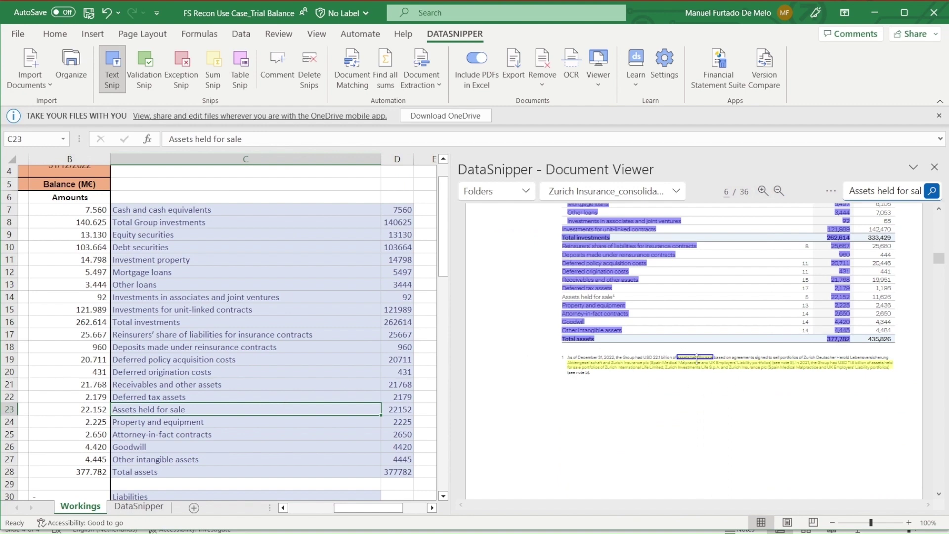
scroll(228, 431, "down", 3)
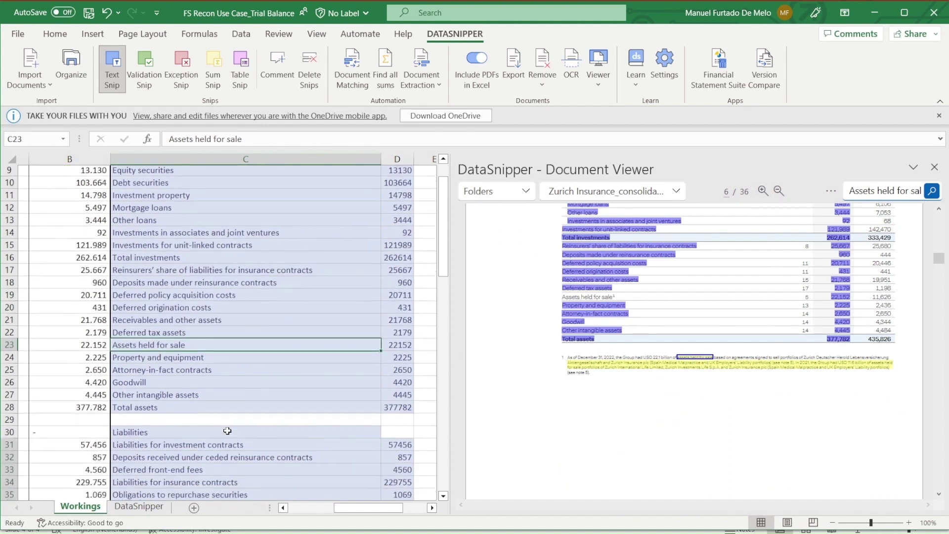
left_click(294, 385)
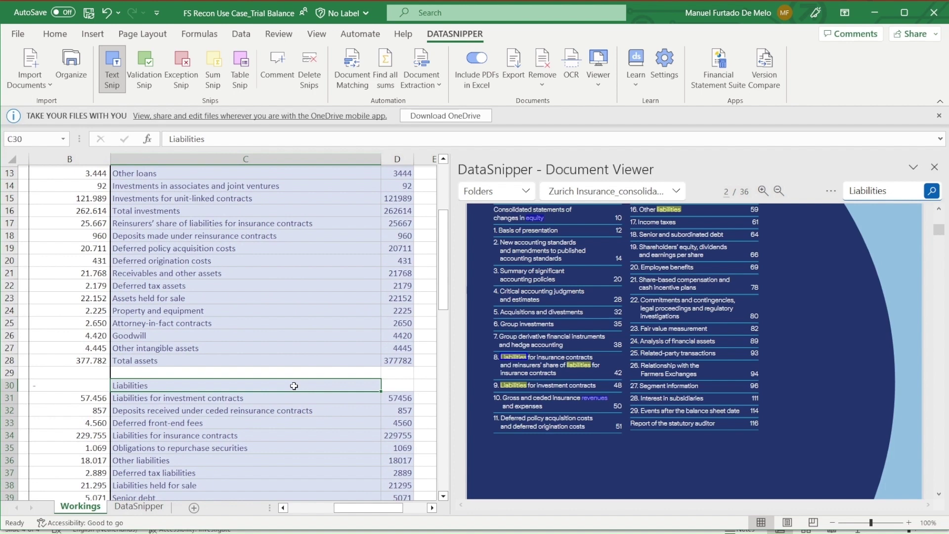
scroll(297, 475, "down", 6)
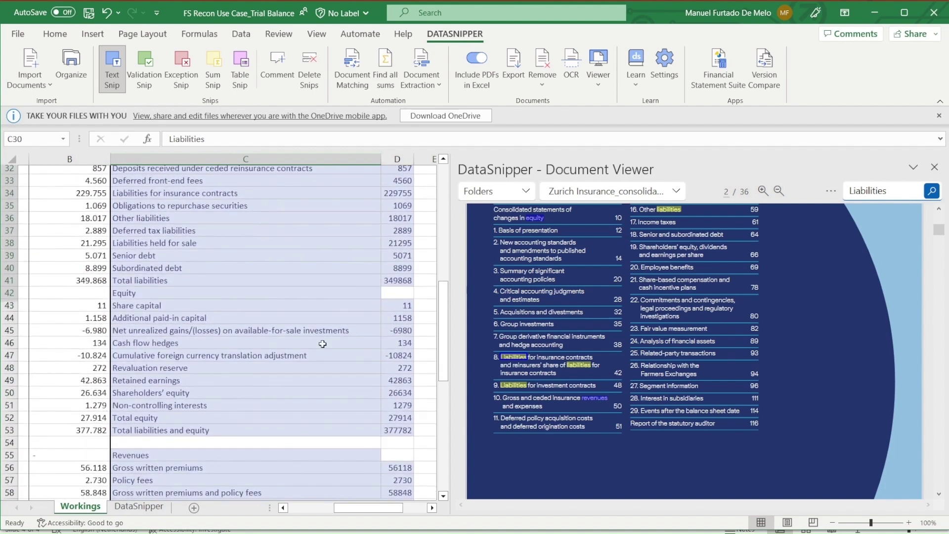
left_click(309, 294)
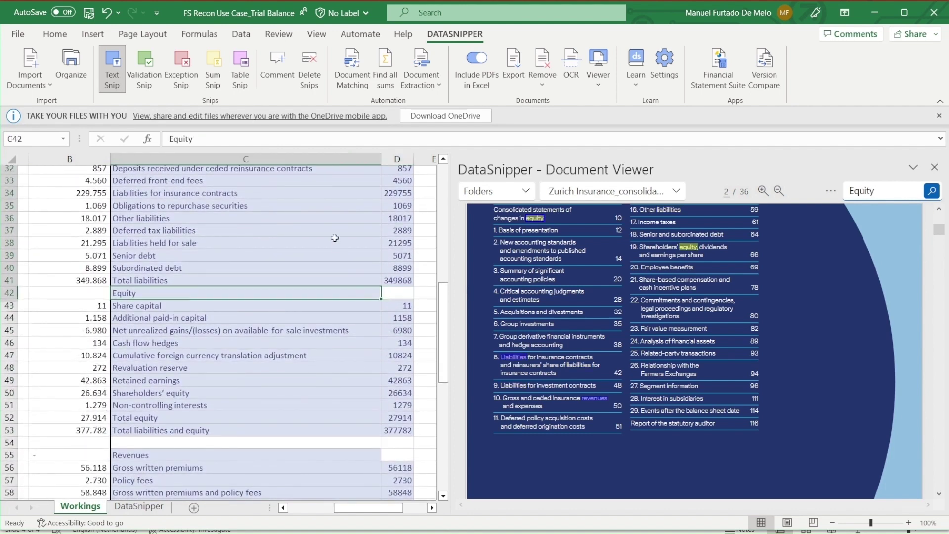
scroll(331, 238, "up", 7)
scroll(334, 234, "up", 3)
scroll(334, 234, "down", 1)
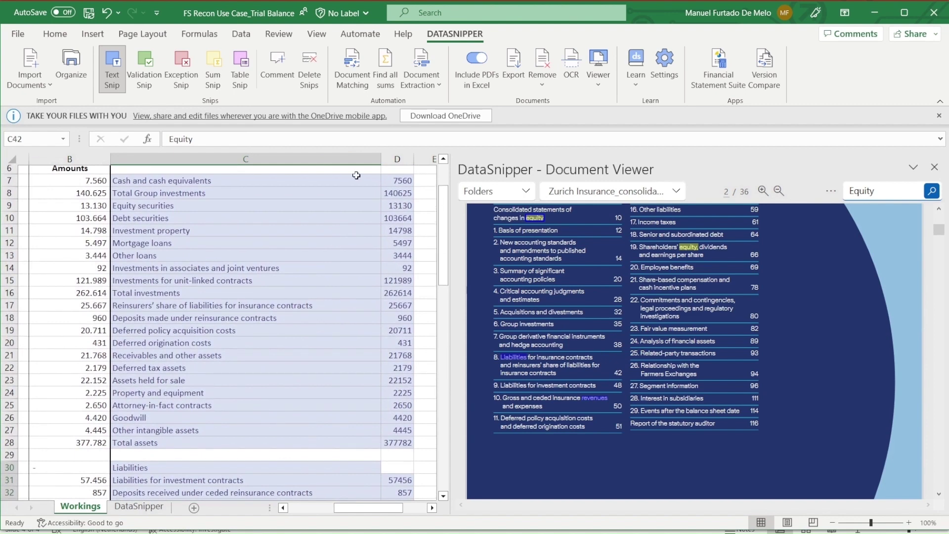
- Force matches for all documents to come from the same table row
left_click(352, 79)
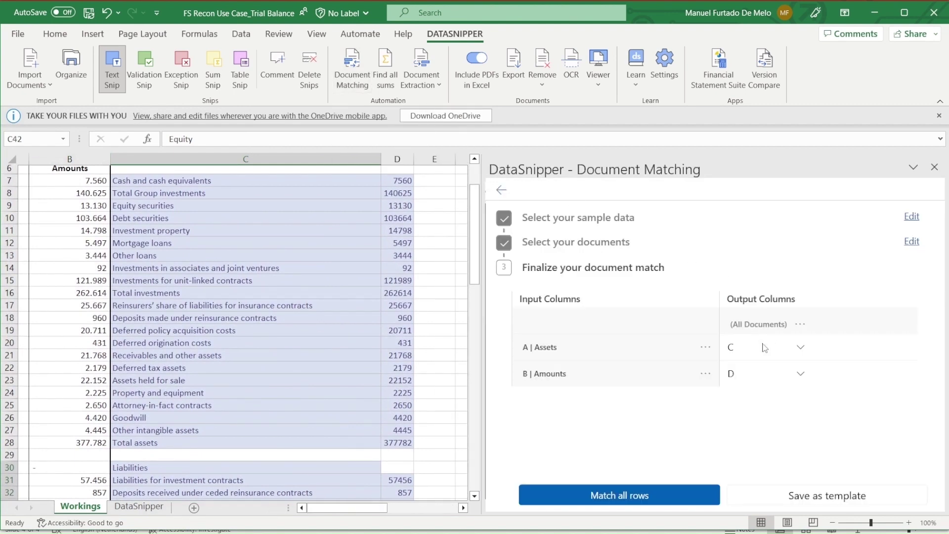
left_click(800, 325)
left_click(835, 299)
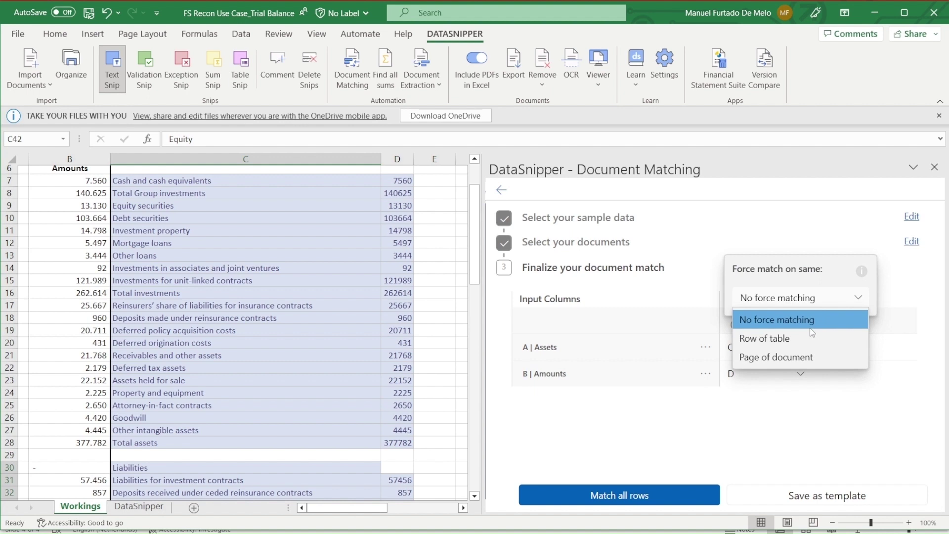
left_click(806, 341)
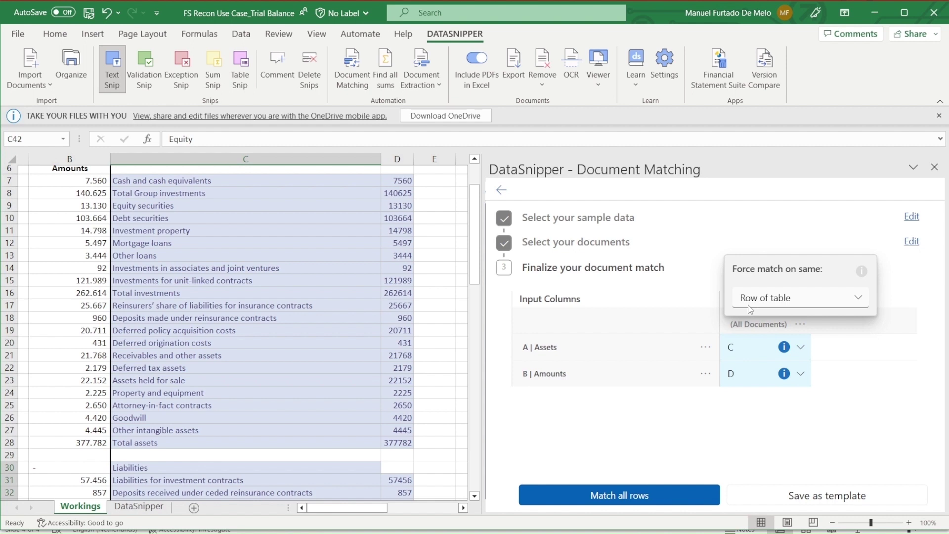
left_click(707, 354)
- Make Assets a mandatory field in the matching options
left_click(707, 351)
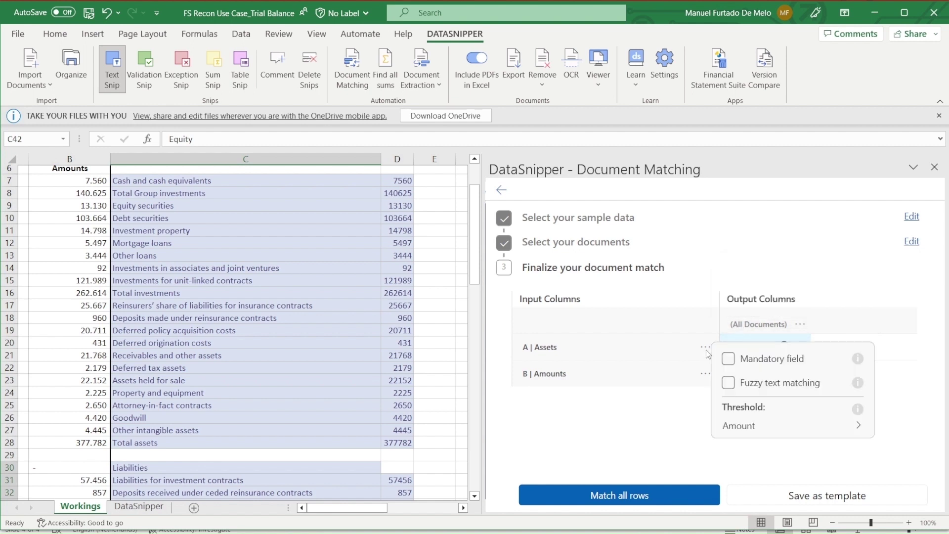
left_click(729, 360)
left_click(665, 374)
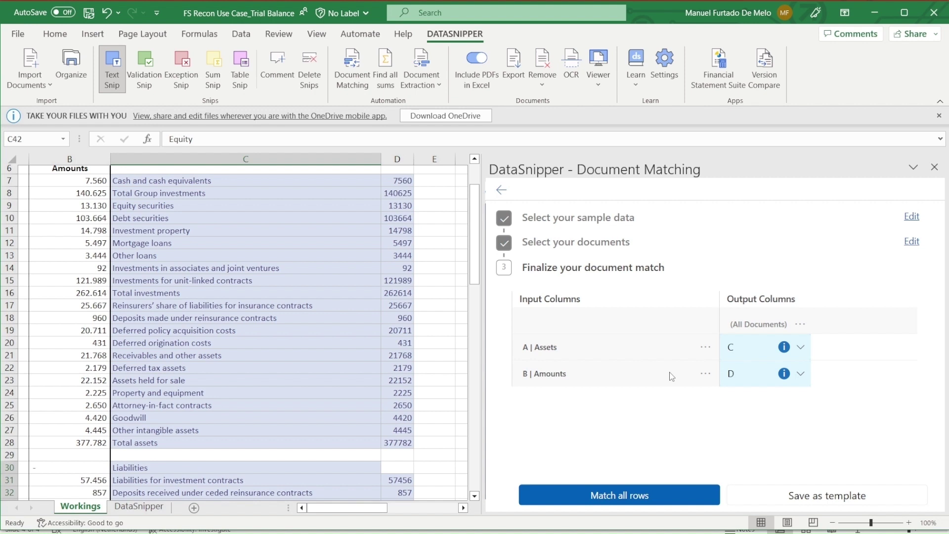
- Set the Amounts column's amount threshold value to 1
left_click(705, 374)
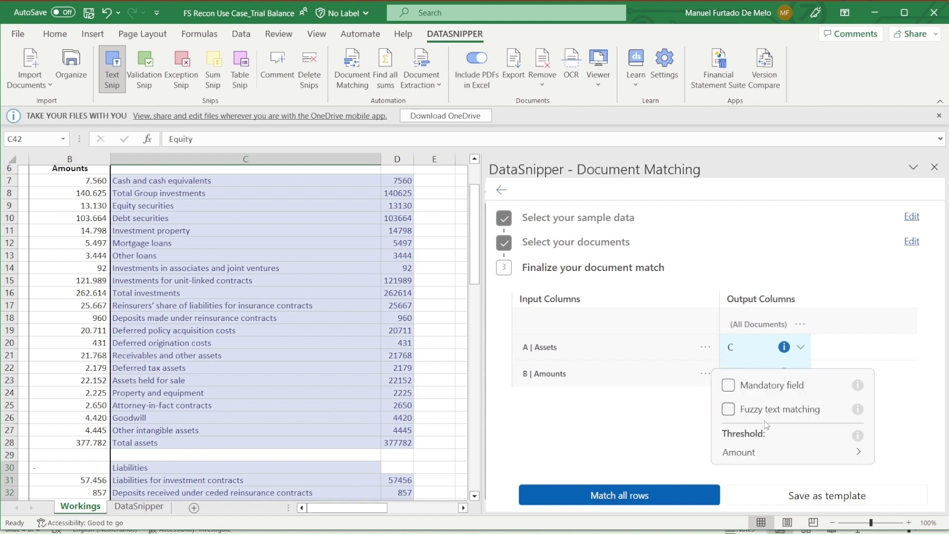
left_click(788, 460)
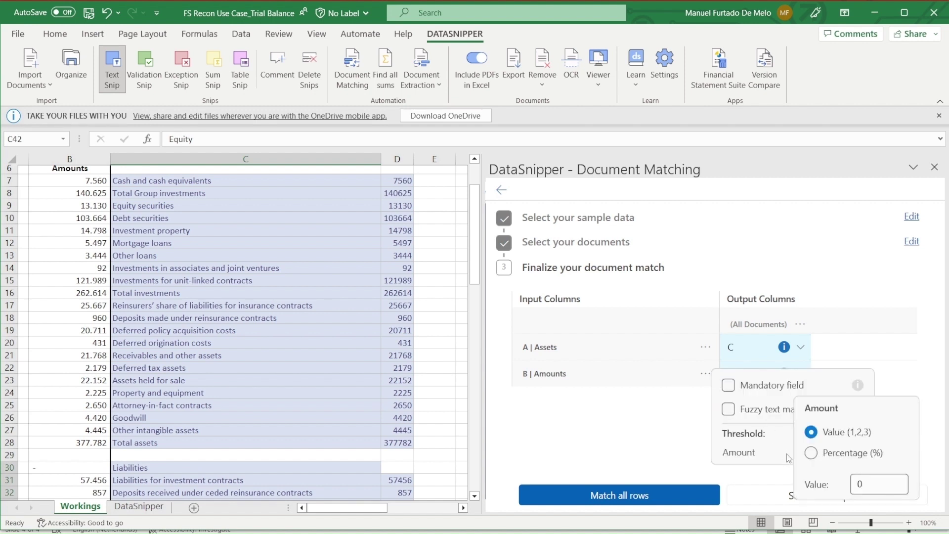
left_click(875, 485)
key("BackSpace")
type("1")
left_click(668, 445)
- Rerun matching on all rows, overwriting the existing matched output
left_click(667, 441)
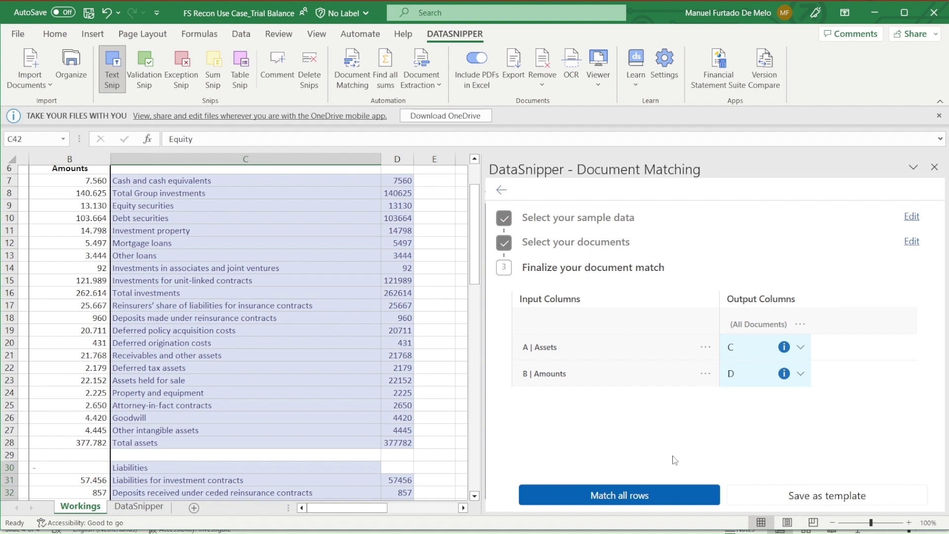
left_click(670, 496)
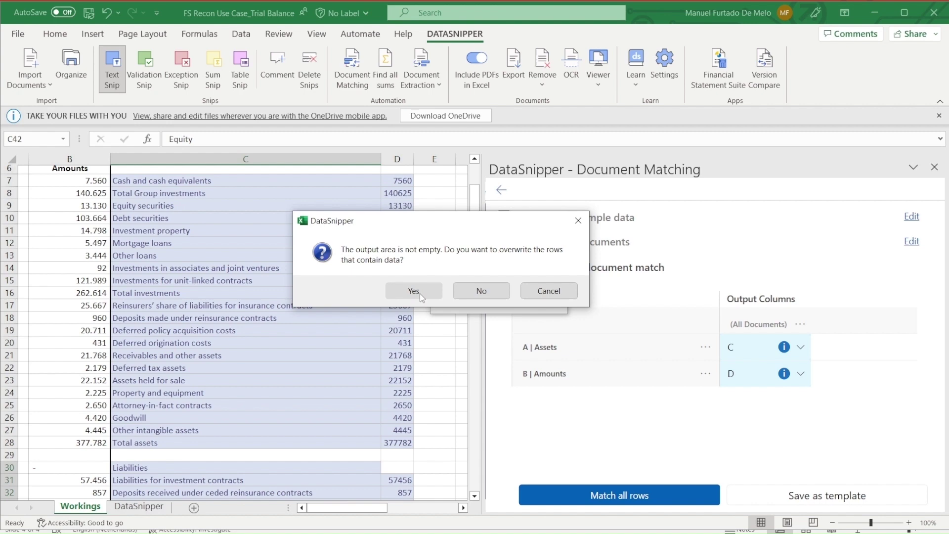
left_click(415, 291)
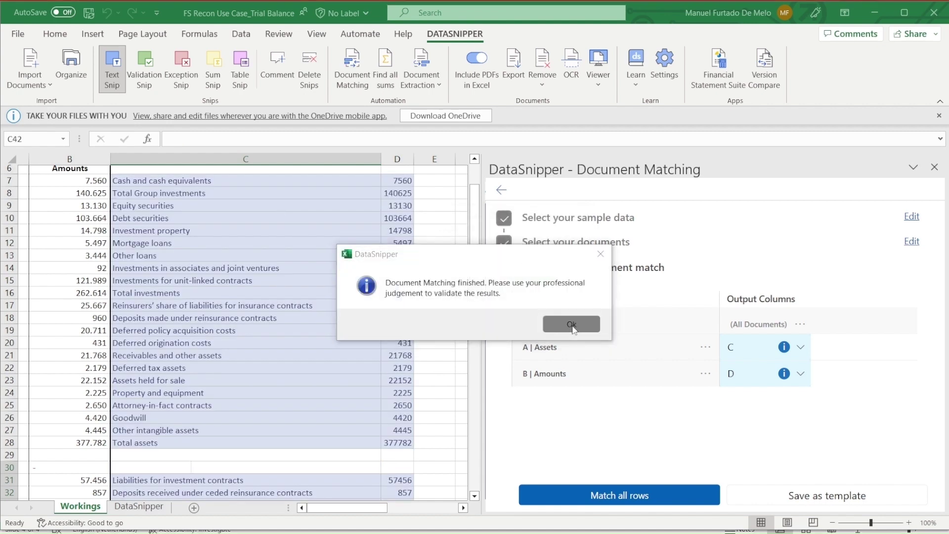
left_click(572, 325)
- Review the Cash and cash equivalents, Assets held for sale and Gross written premiums matches in the PDF
left_click(297, 178)
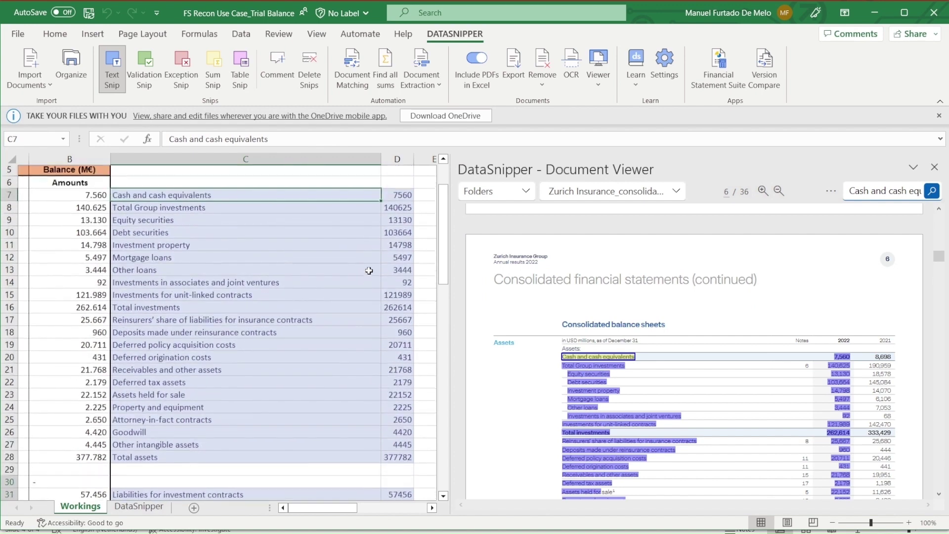
left_click(198, 395)
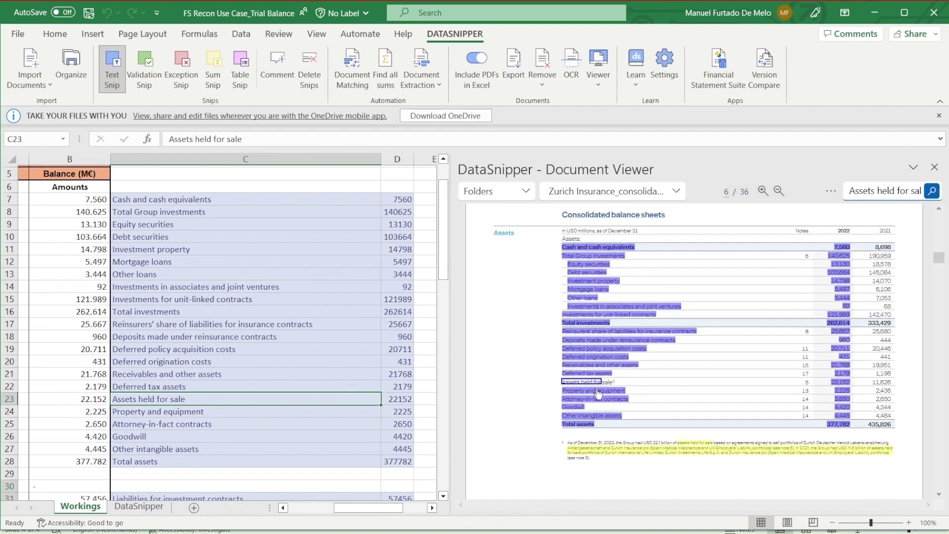
scroll(240, 399, "down", 5)
left_click(230, 298)
scroll(230, 298, "right", 2)
scroll(230, 298, "left", 2)
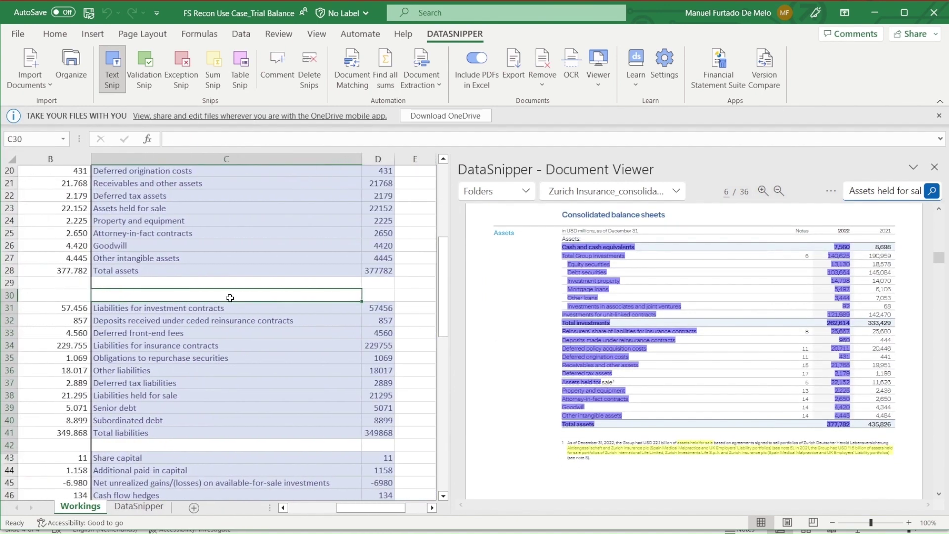
scroll(230, 298, "down", 4)
left_click(265, 459)
scroll(262, 425, "down", 4)
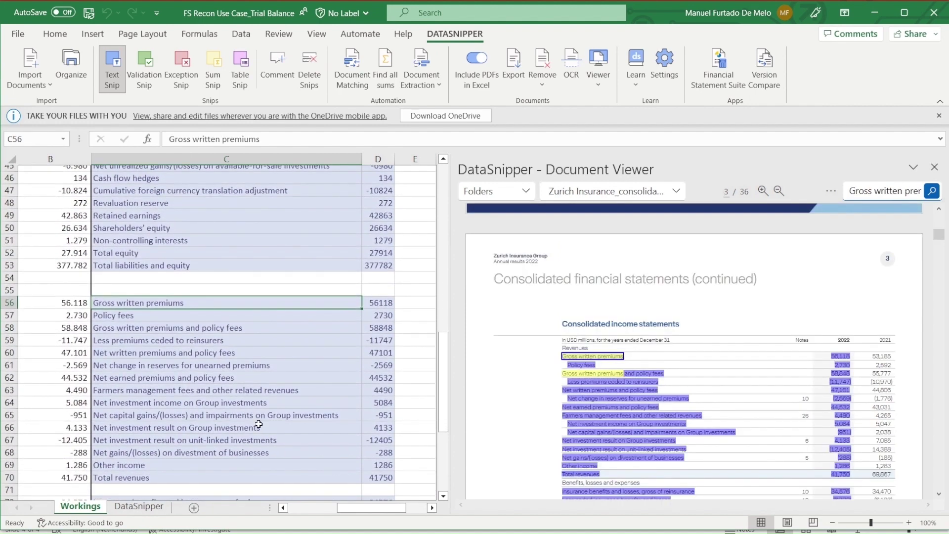
key("Down")
key("Down")
key("Down")
key("Down")
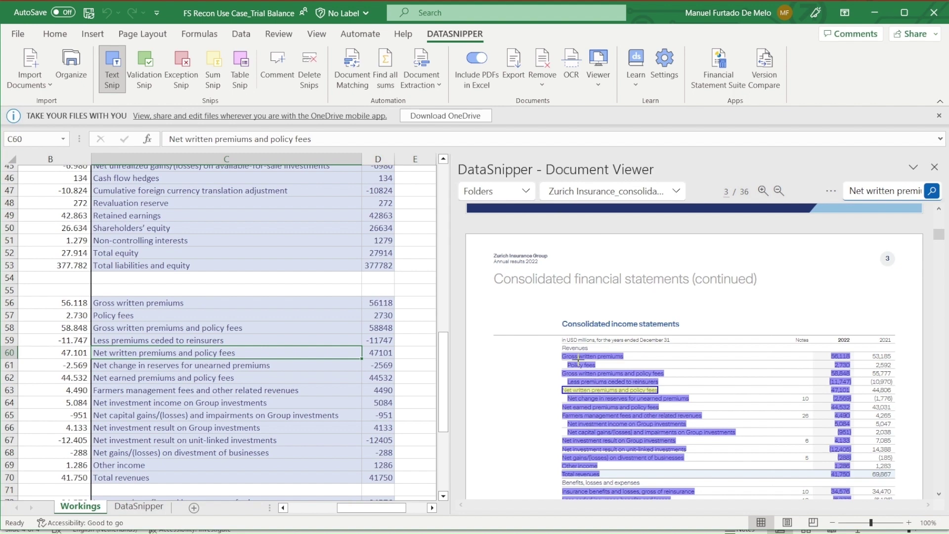
- Save the matching setup as template 'FS Reconciliation' and return to the template gallery
left_click(355, 77)
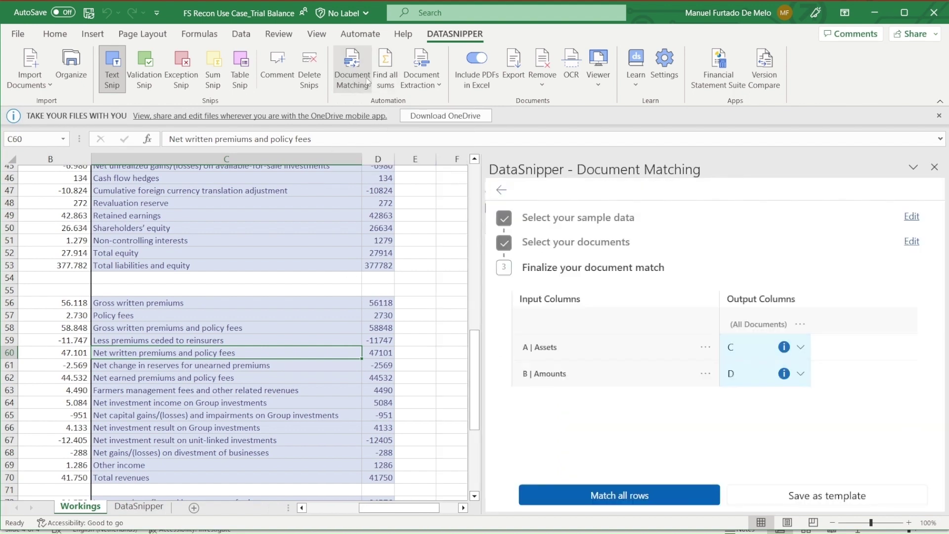
left_click(802, 499)
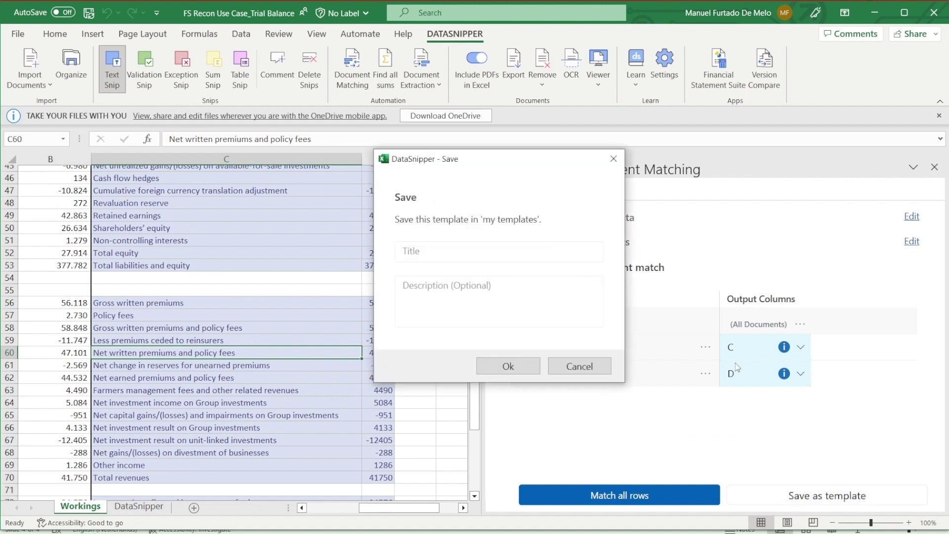
left_click(524, 256)
type("FS Reconciliation")
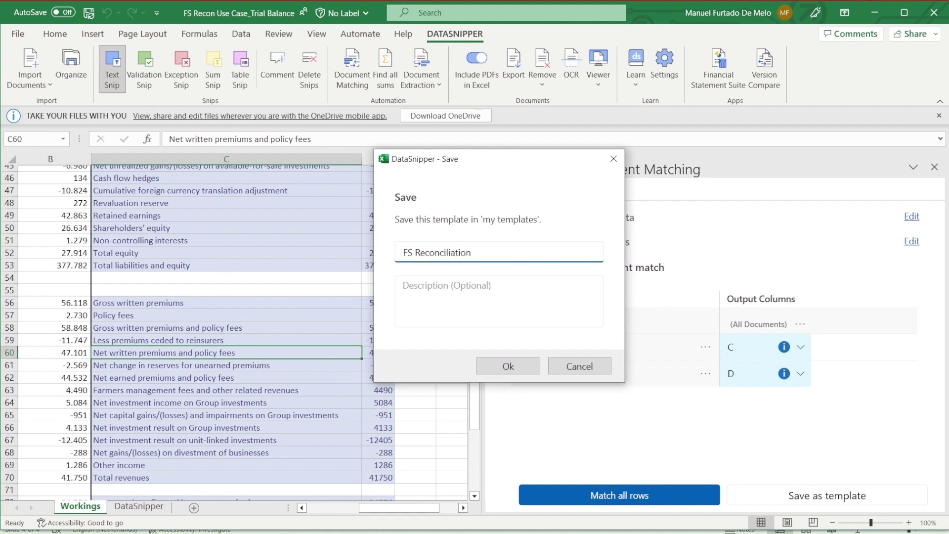
left_click(515, 367)
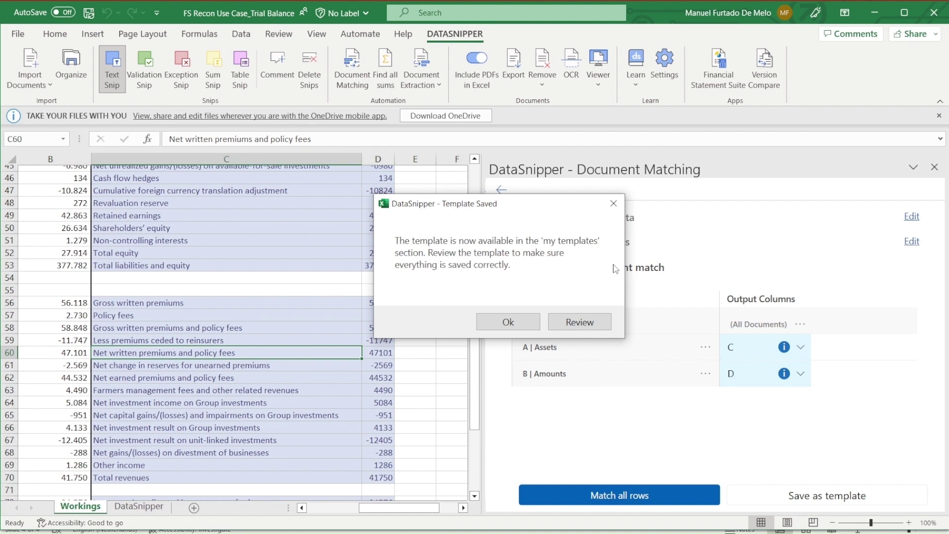
left_click(508, 322)
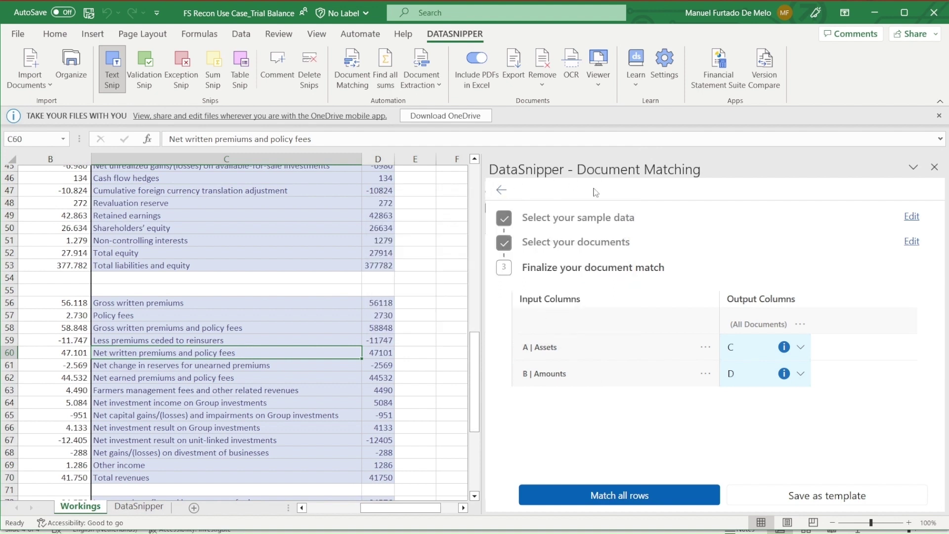
left_click(504, 191)
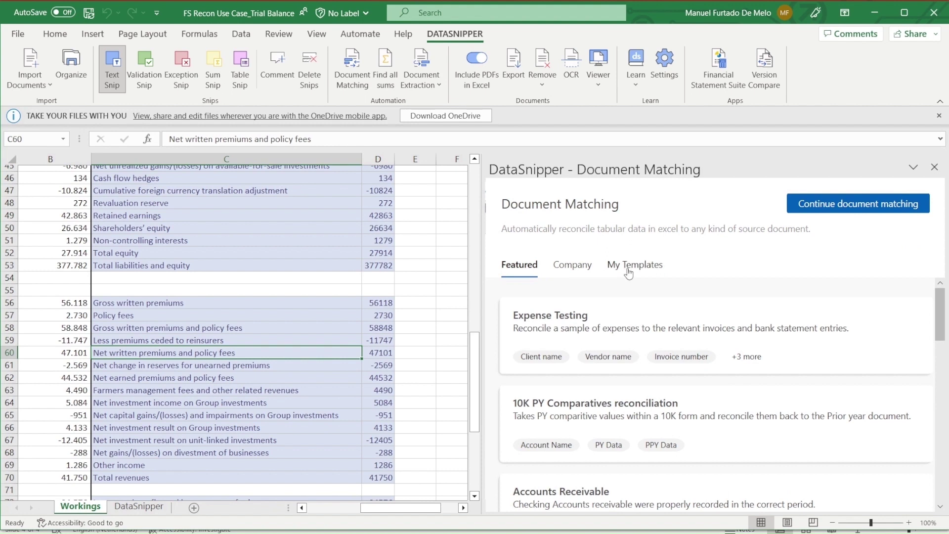
- Open My Templates to apply the FS Reconciliation template
left_click(628, 270)
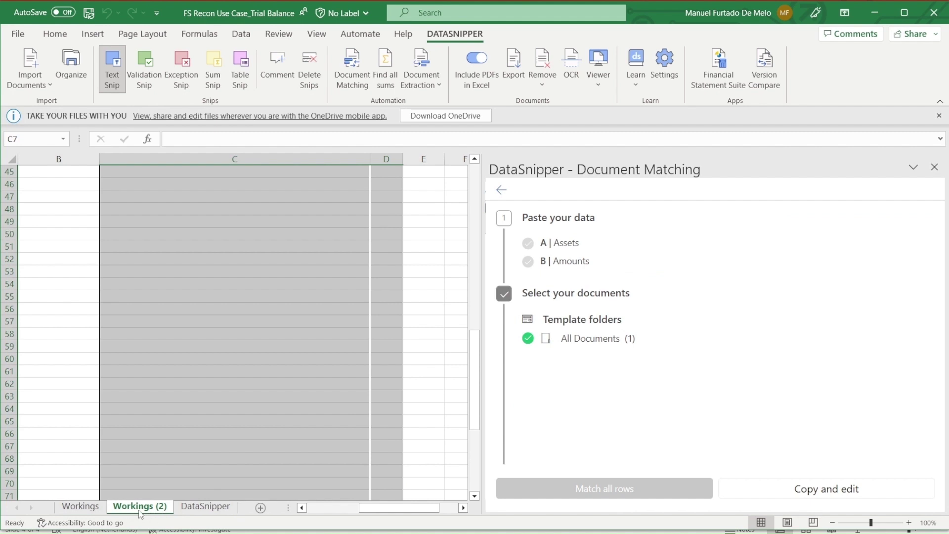
scroll(160, 386, "up", 15)
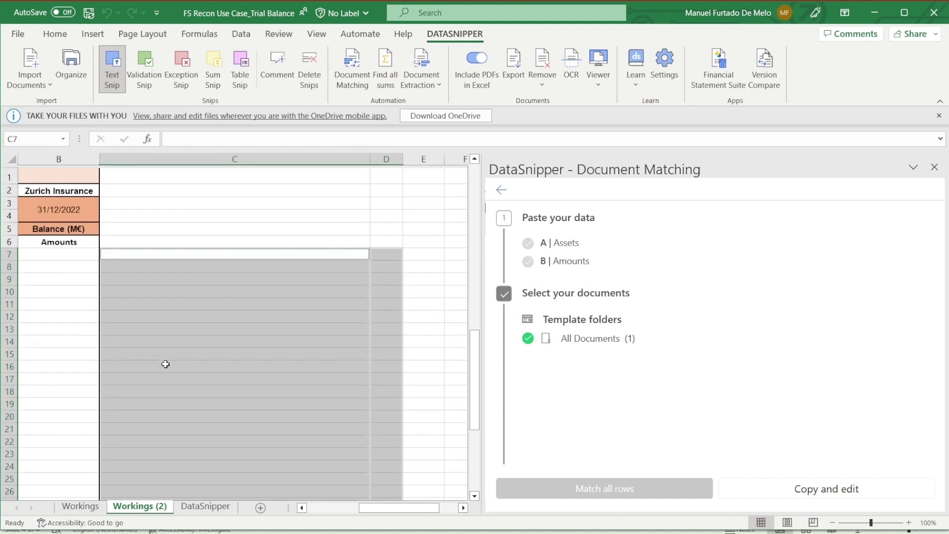
scroll(103, 230, "left", 5)
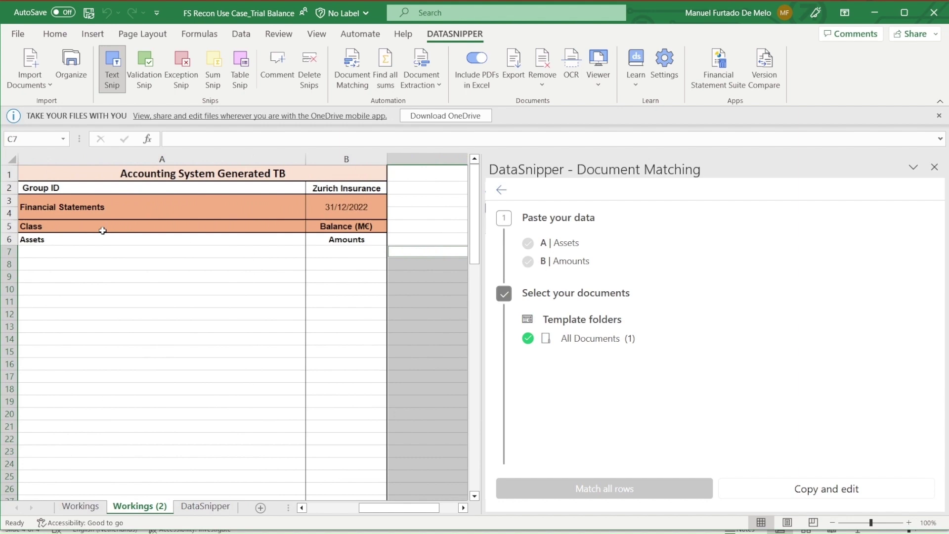
scroll(102, 230, "left", 1)
- Copy trial balance A6:B27 from Workings into Workings (2) and run matching on all rows
left_click(116, 252)
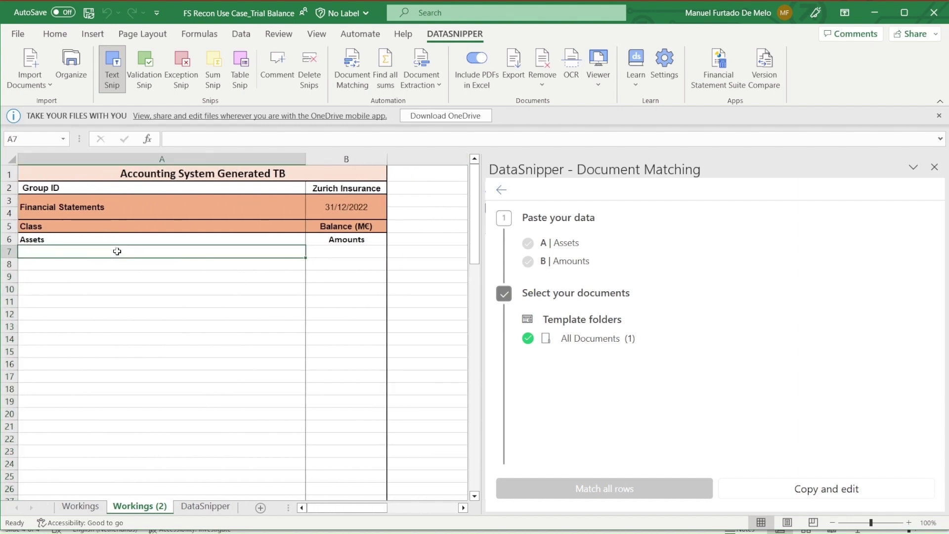
left_click_drag(138, 254, 138, 482)
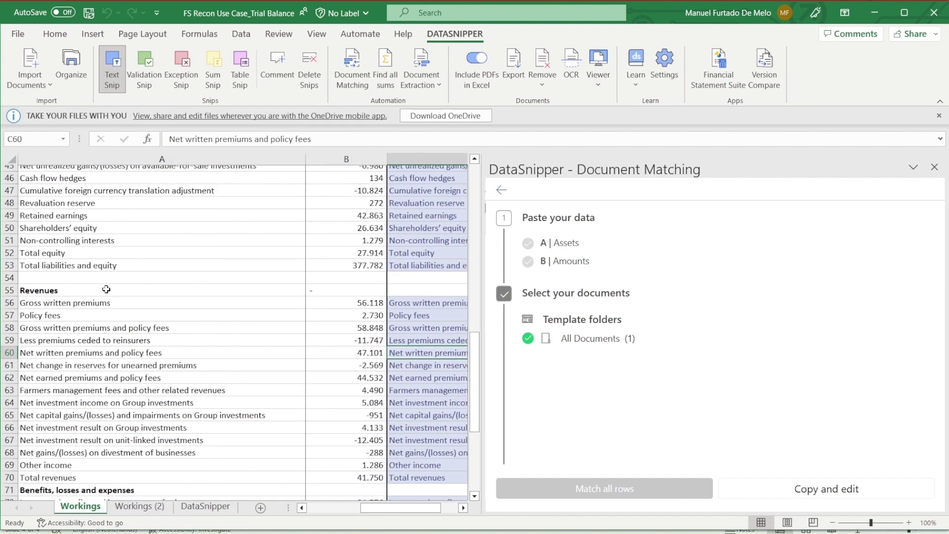
left_click_drag(50, 239, 373, 471)
key("ctrl+c")
left_click(140, 506)
left_click(144, 240)
key("ctrl+v")
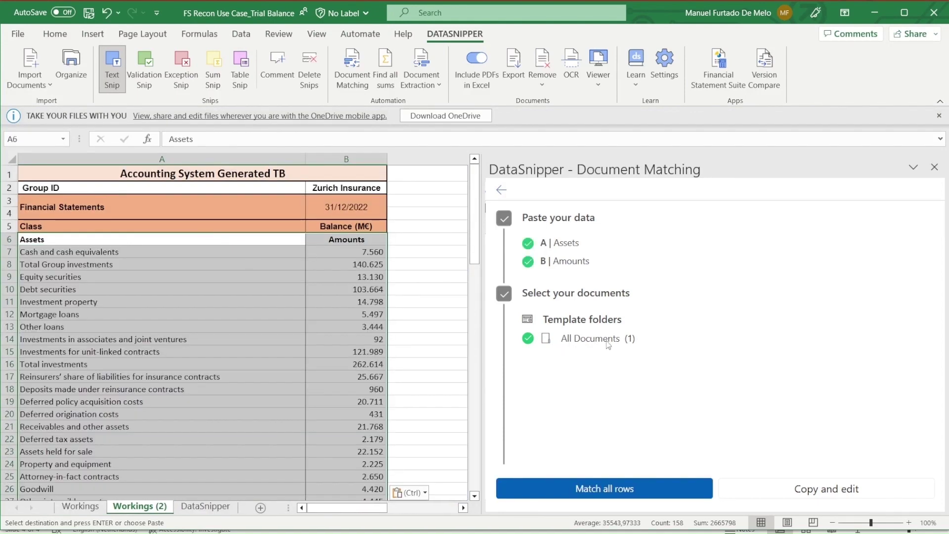
left_click(623, 497)
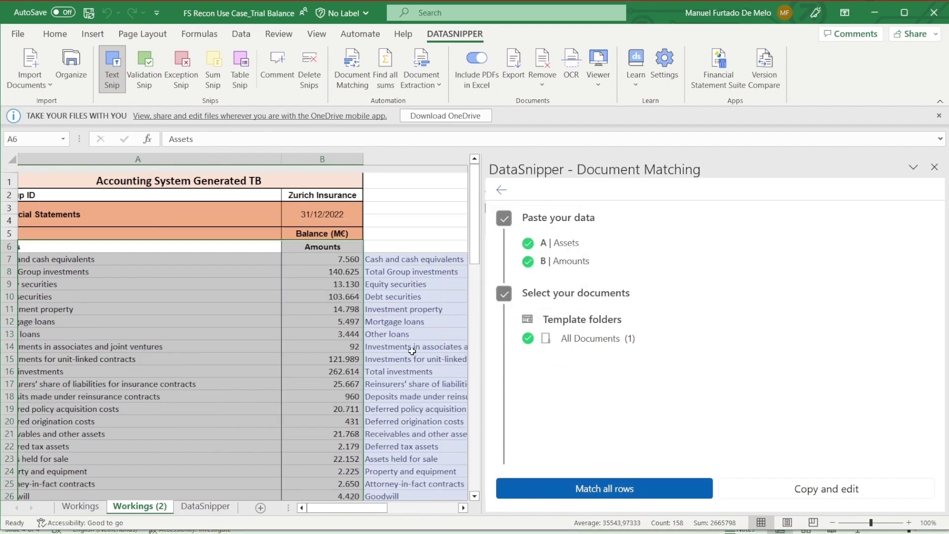